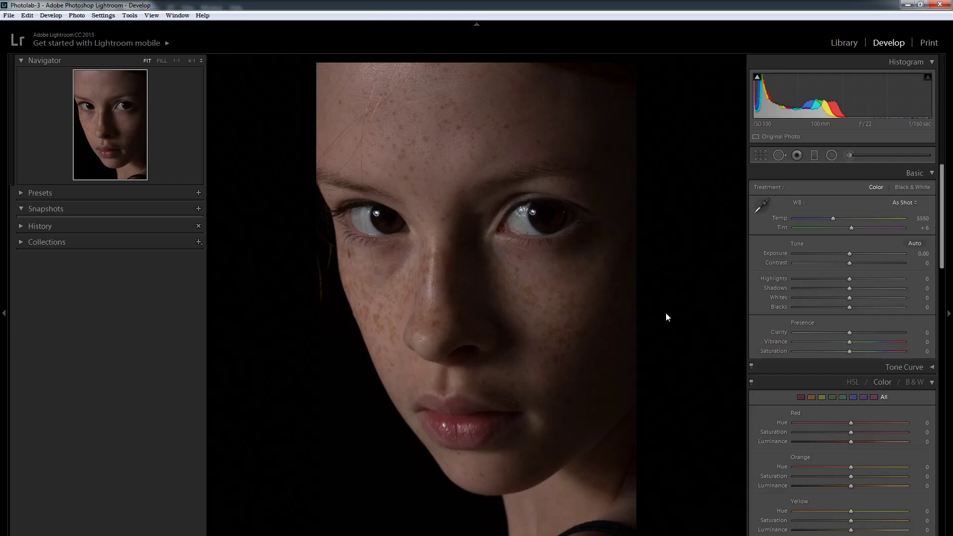
Try darkening the freckles by lowering the Orange luminance to -100, and reset it to 0
click(378, 311)
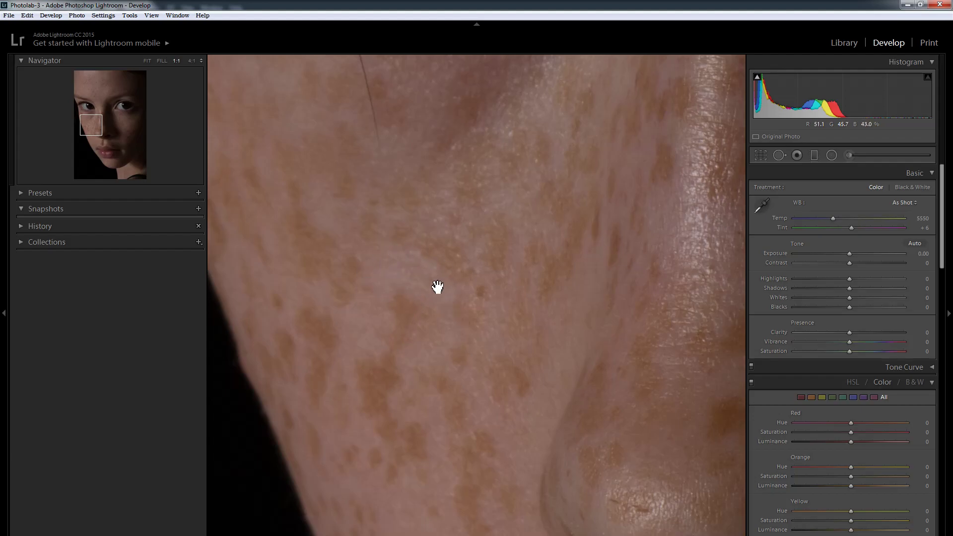
click(460, 289)
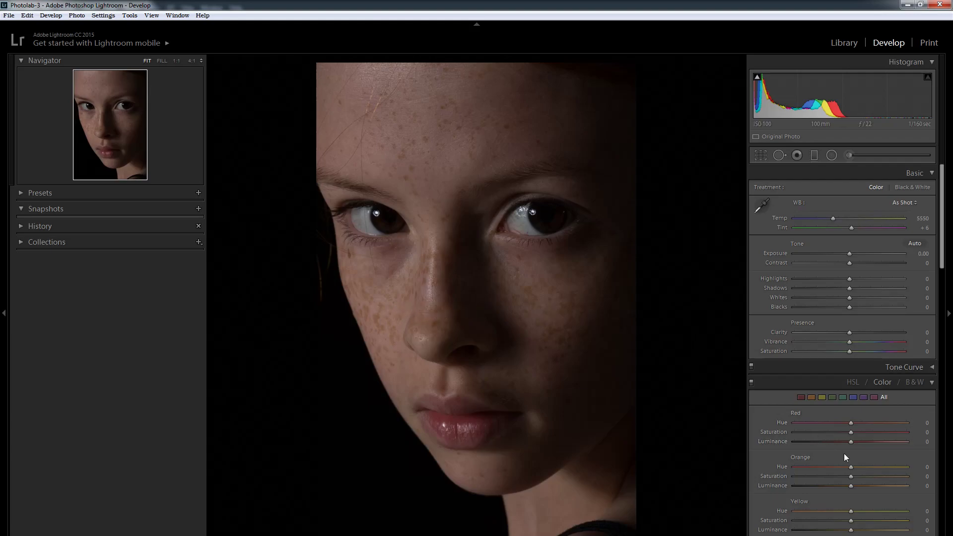
drag(852, 485, 802, 486)
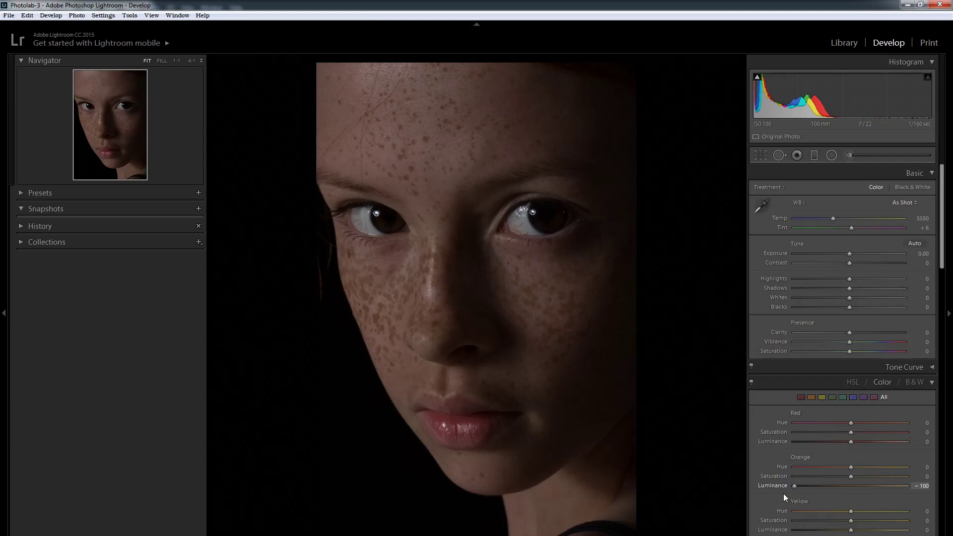
mouse_move(779, 495)
mouse_down()
mouse_move(857, 494)
mouse_move(761, 504)
mouse_up()
drag(795, 486, 851, 497)
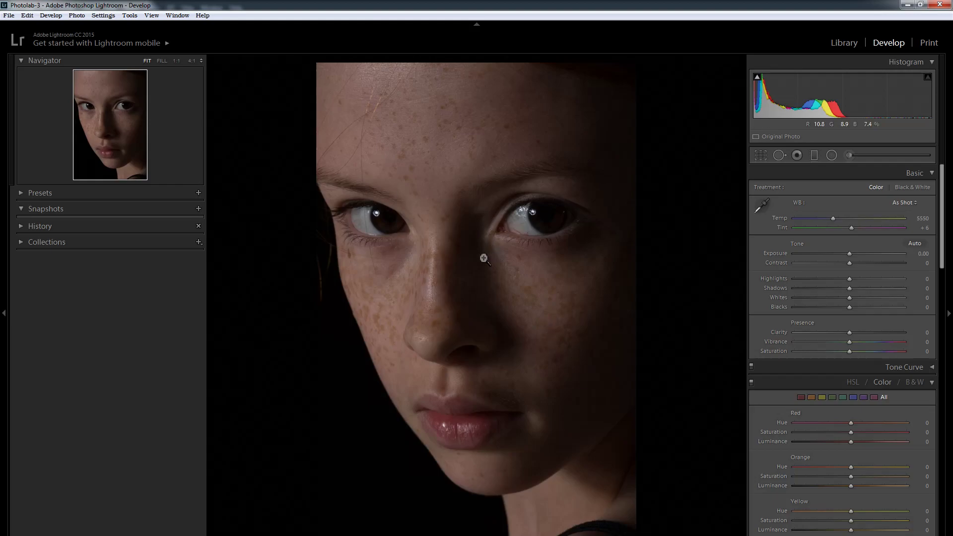
Create a virtual copy of the portrait and convert it to the Black & White treatment
right_click(445, 254)
click(526, 427)
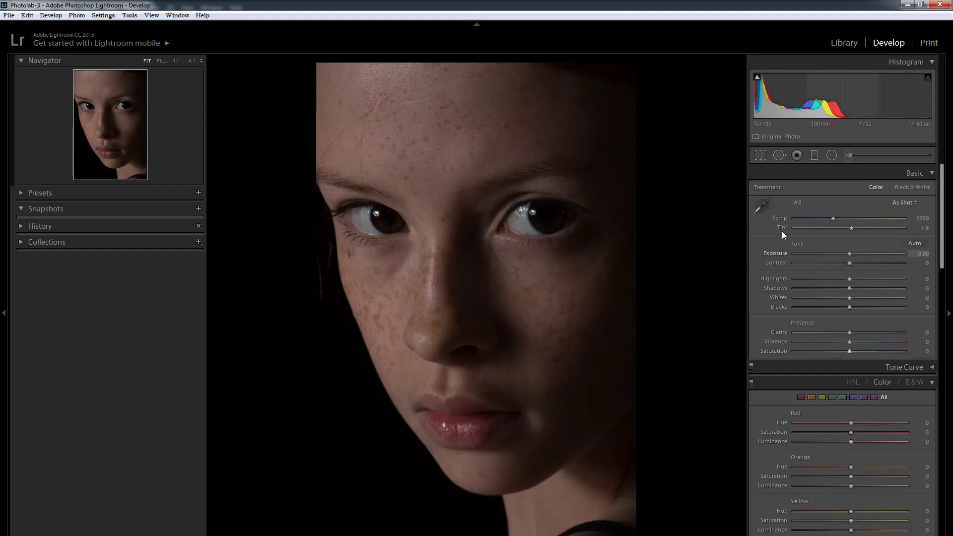
click(919, 188)
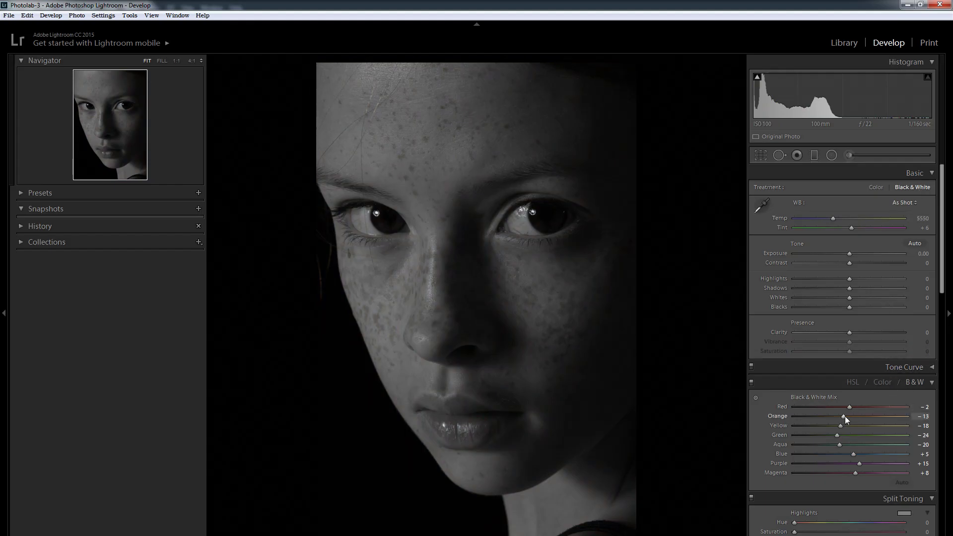
Darken the freckles by setting Red to -65 and Orange to -69 in the black-and-white mix, with Temp at 4127
drag(844, 418, 825, 409)
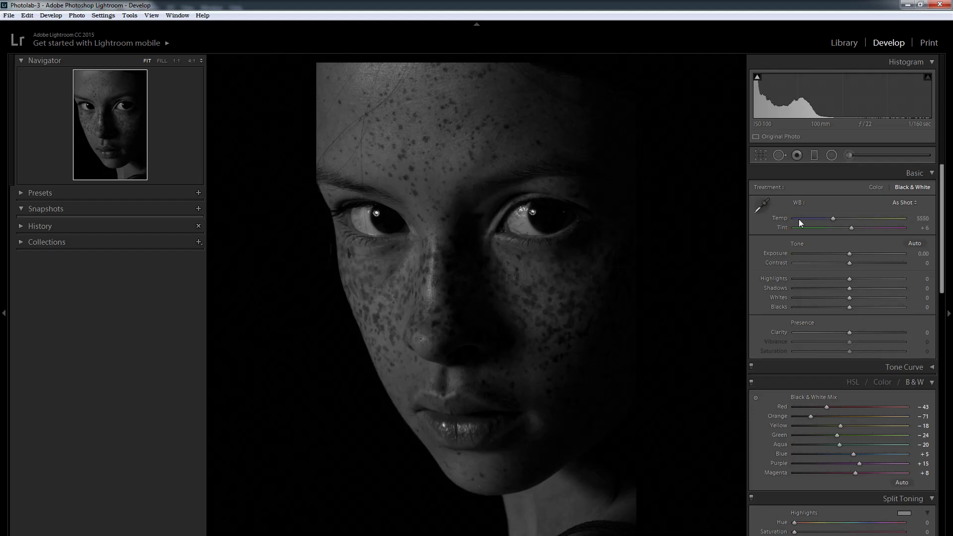
drag(834, 222, 818, 228)
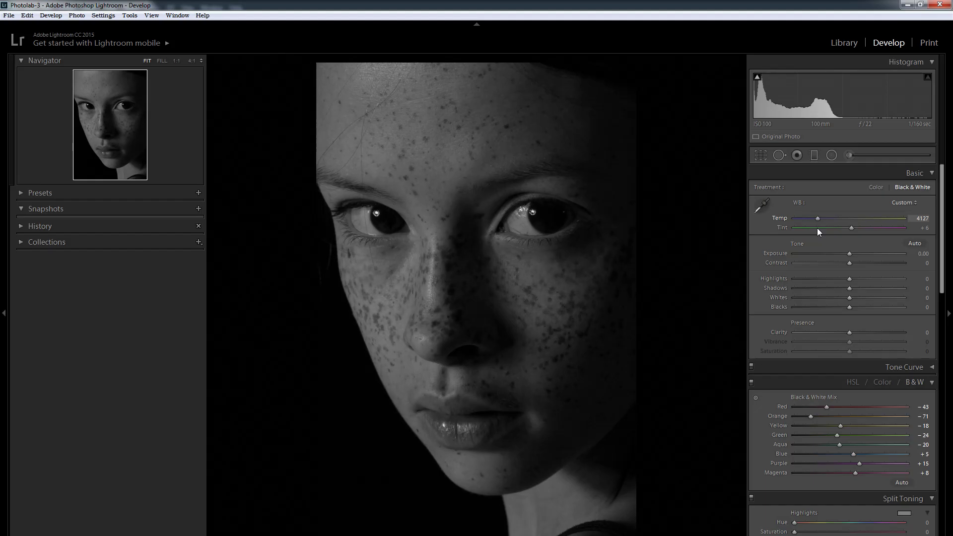
mouse_move(811, 416)
mouse_down()
mouse_move(801, 418)
mouse_move(814, 406)
mouse_up()
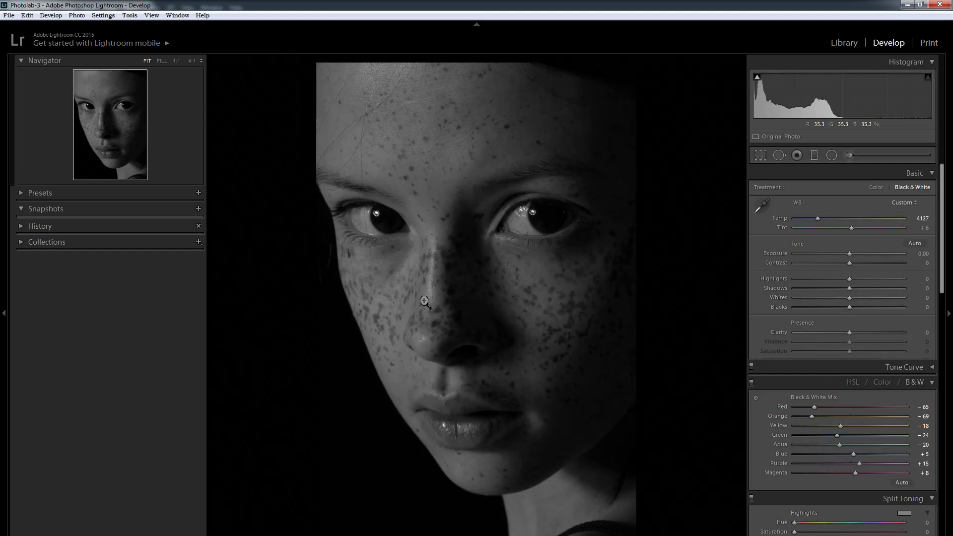
Check the copy in color with Temp at 3629, return it to Black & White and set Temp to 4081
click(876, 188)
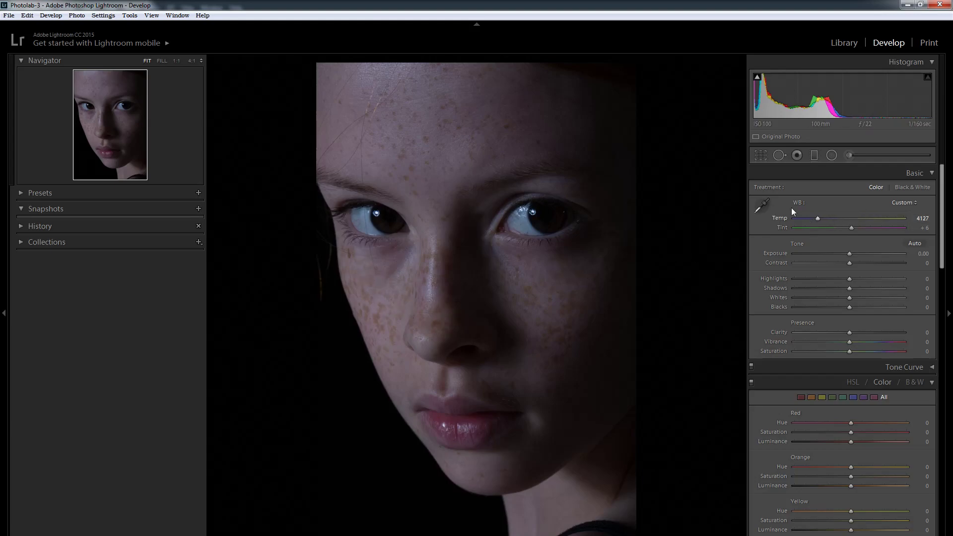
mouse_move(819, 219)
mouse_down()
mouse_move(838, 219)
mouse_move(814, 224)
mouse_up()
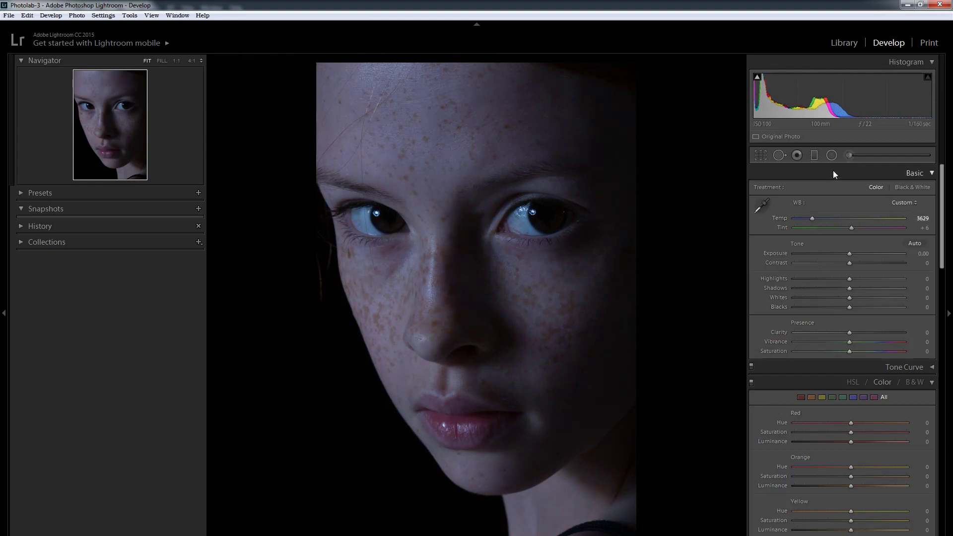
click(908, 189)
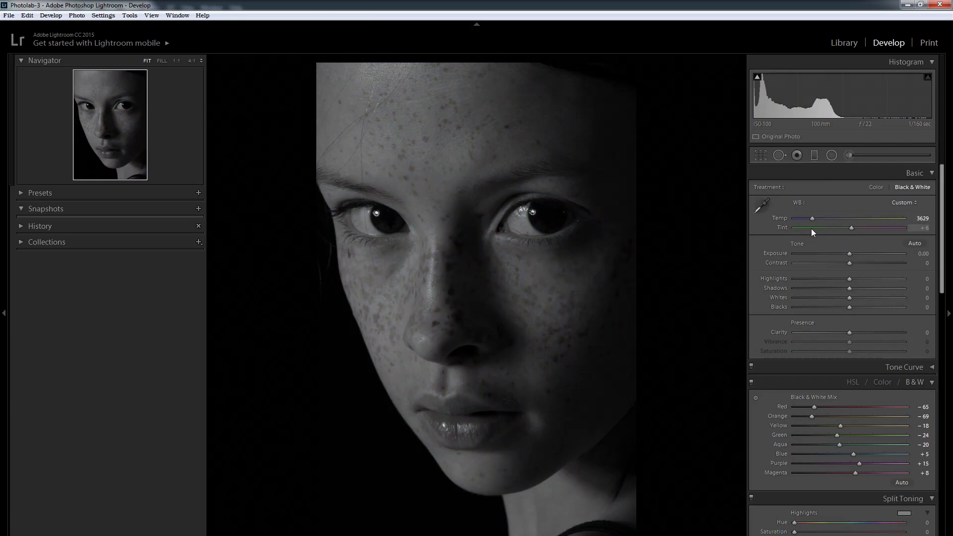
mouse_move(814, 218)
mouse_down()
mouse_move(806, 220)
mouse_move(821, 227)
mouse_up()
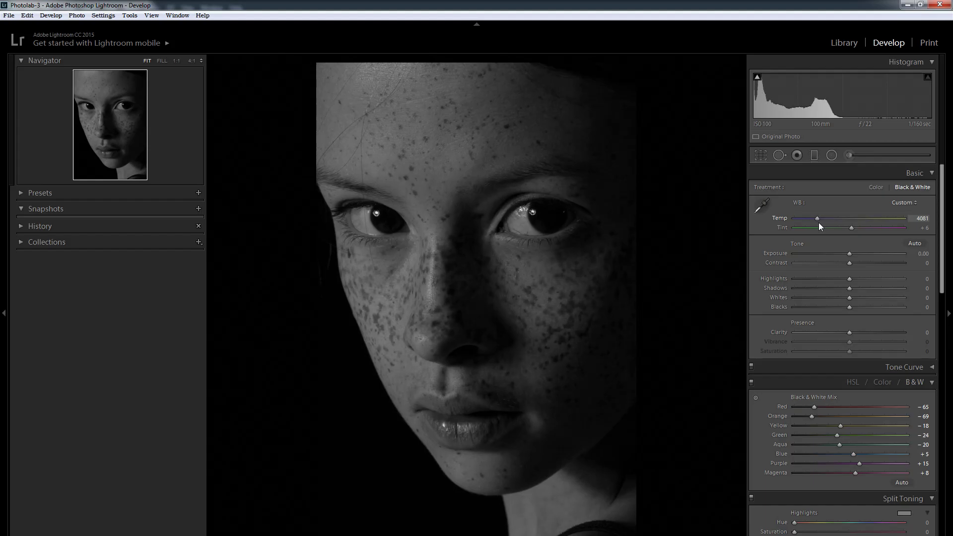
Return to the Library grid and remove the redundant color virtual copy between the original and the black-and-white version
click(834, 43)
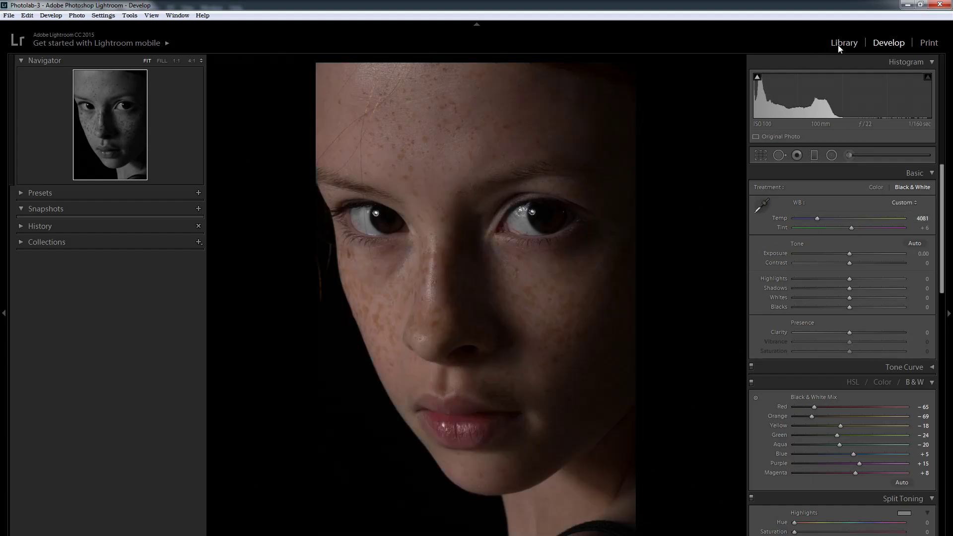
key(g)
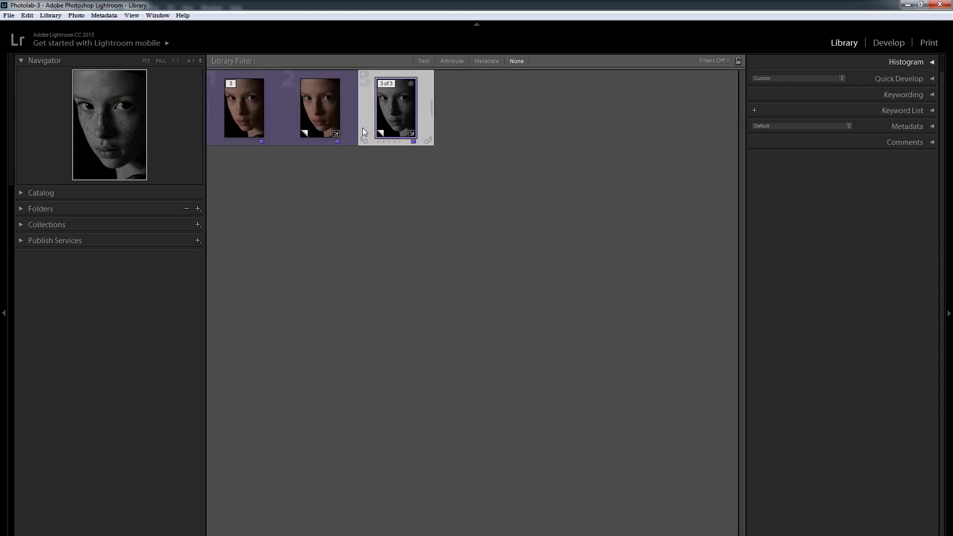
click(314, 122)
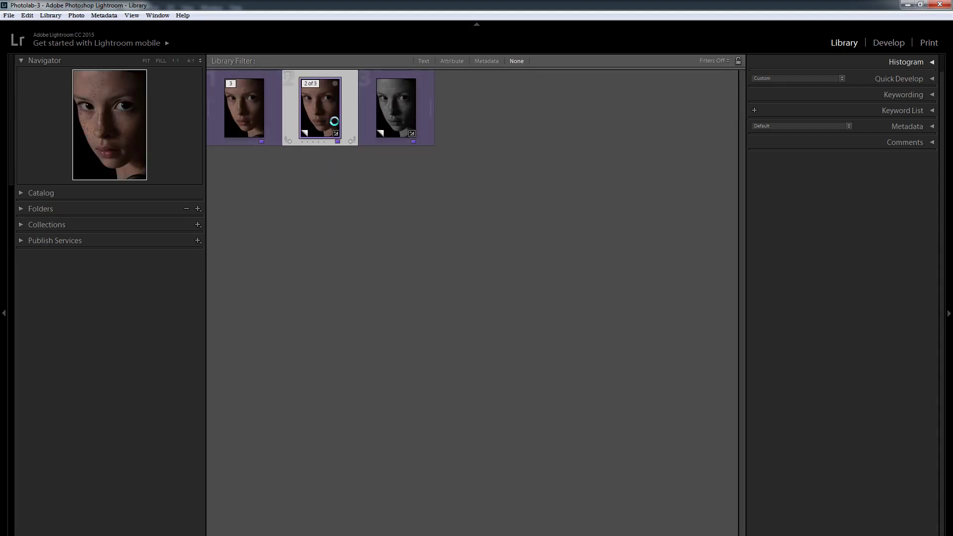
key(Delete)
key(Return)
Open the original color photo and its black-and-white virtual copy together in Photoshop for editing
click(257, 106)
double_click(257, 109)
key(g)
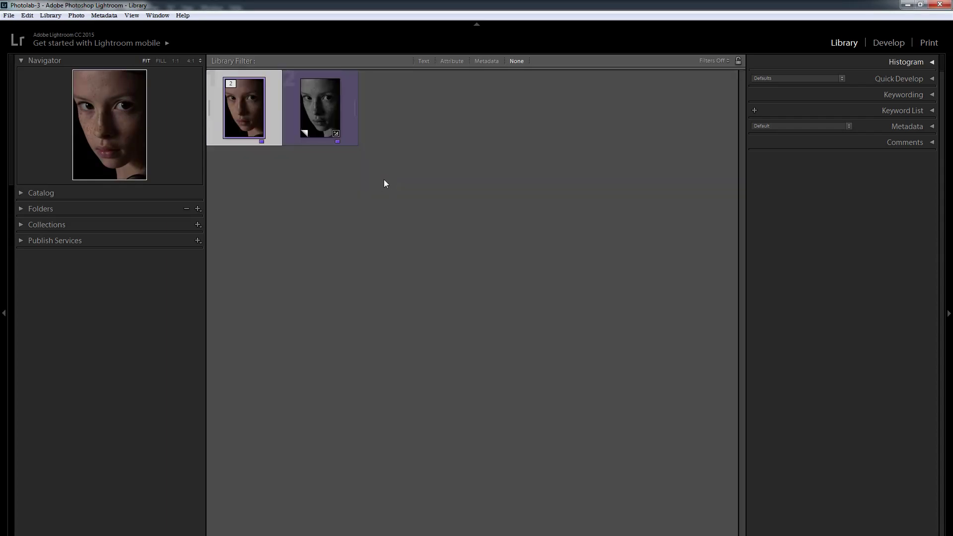
double_click(322, 112)
key(g)
click(255, 115)
click(321, 118)
right_click(323, 116)
mouse_move(399, 212)
click(480, 212)
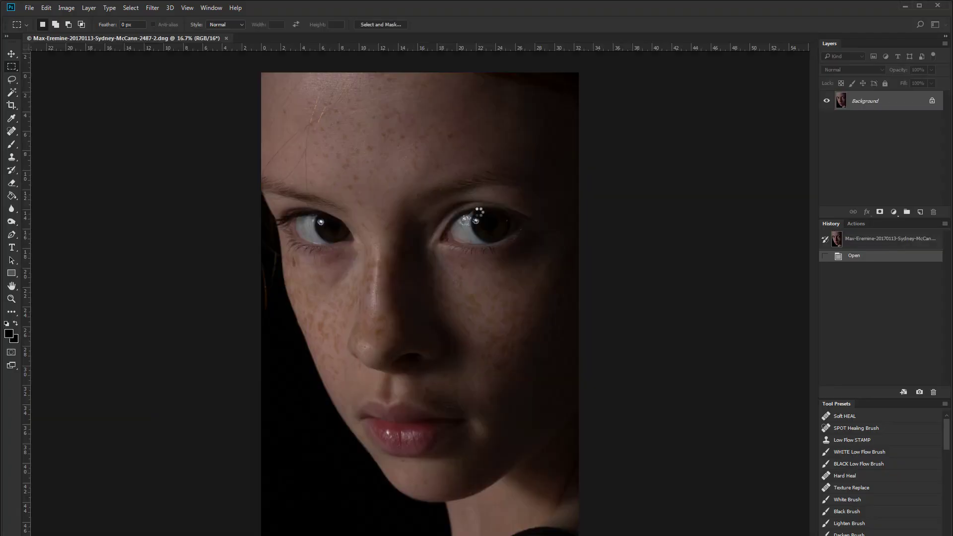
Copy the entire black-and-white image into the color document as a new layer and set its blending mode to Luminosity
click(219, 38)
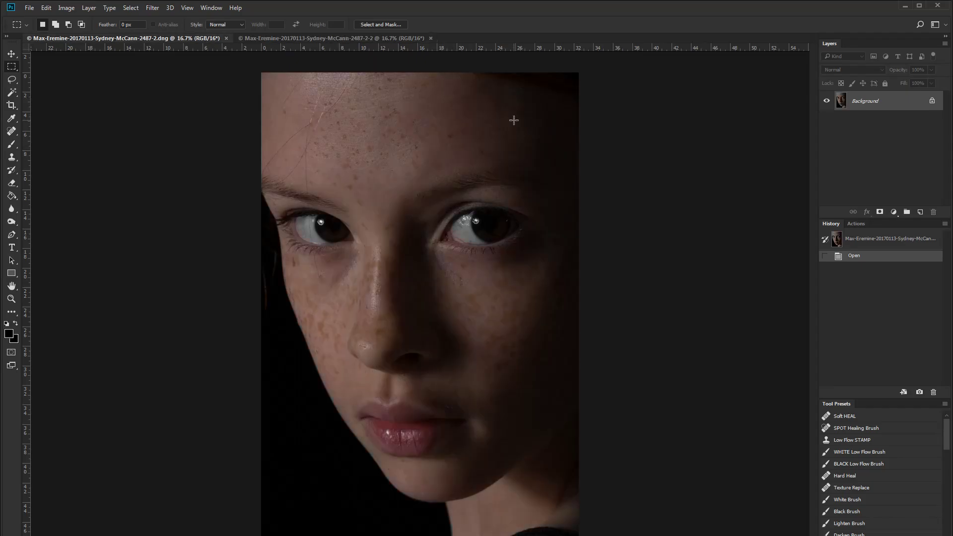
click(363, 39)
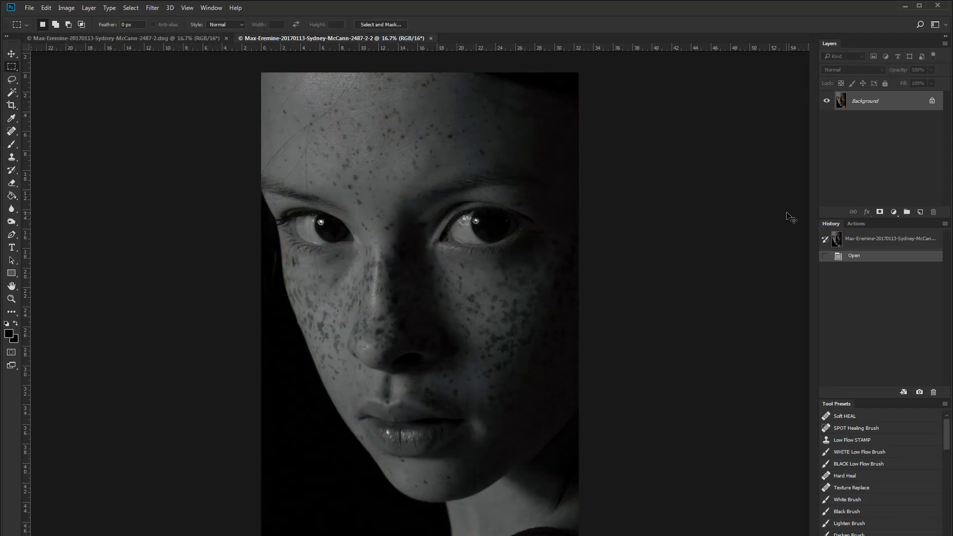
key(ctrl+a)
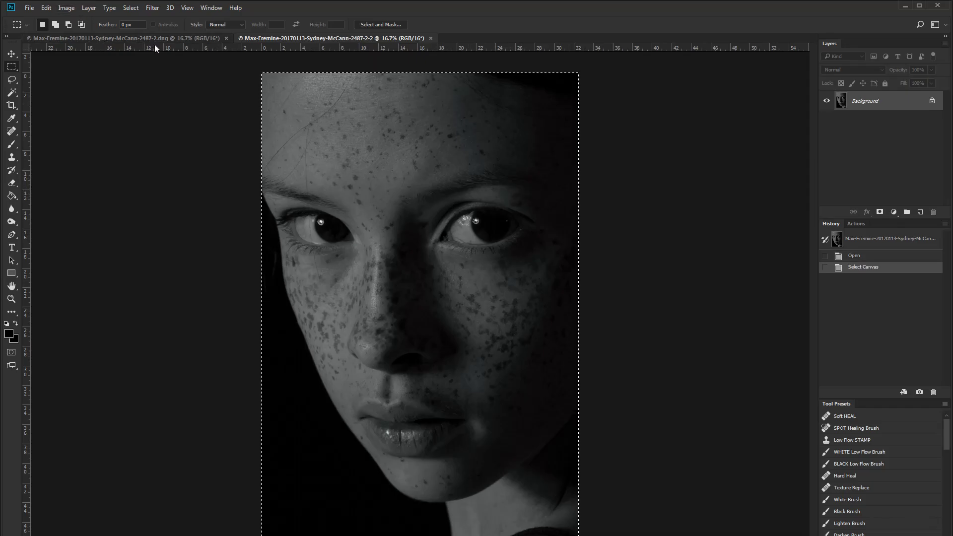
click(123, 39)
key(ctrl+v)
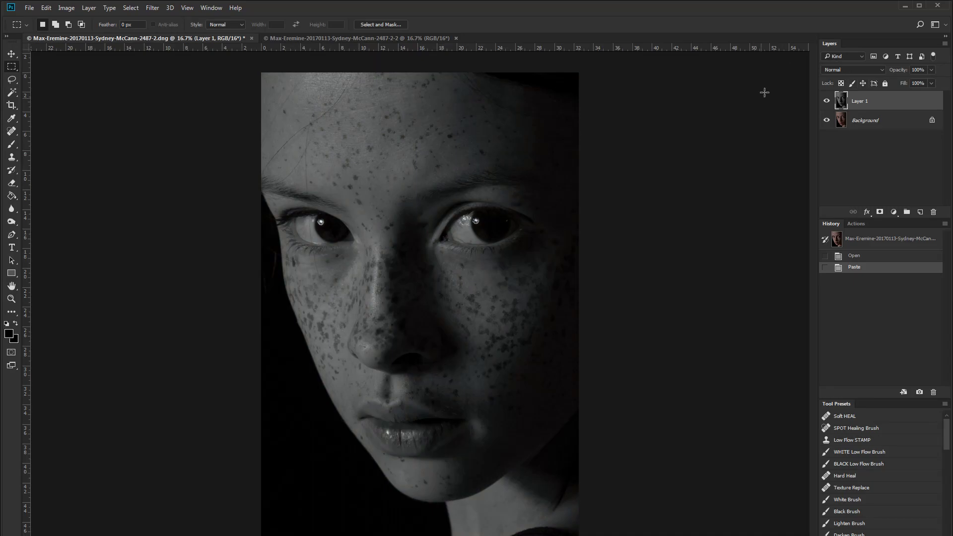
click(850, 72)
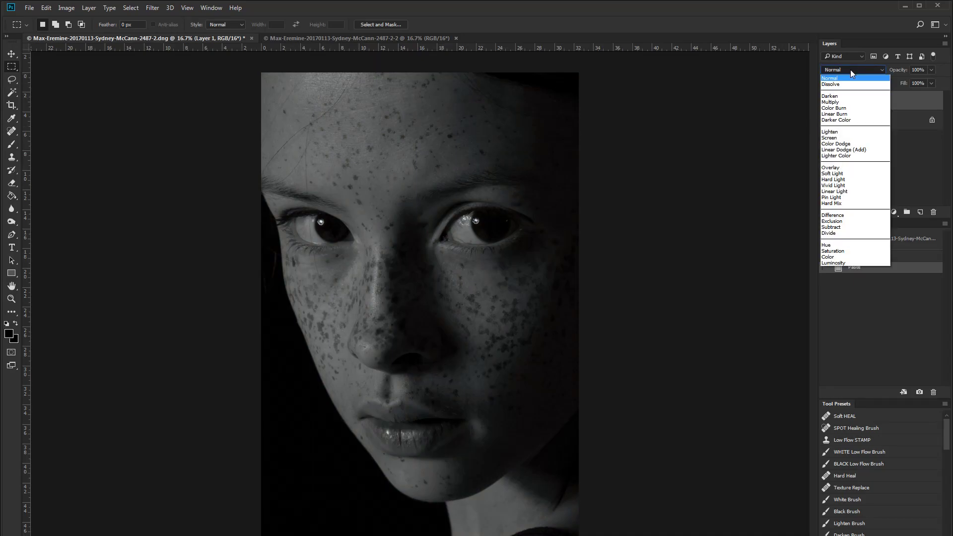
click(856, 262)
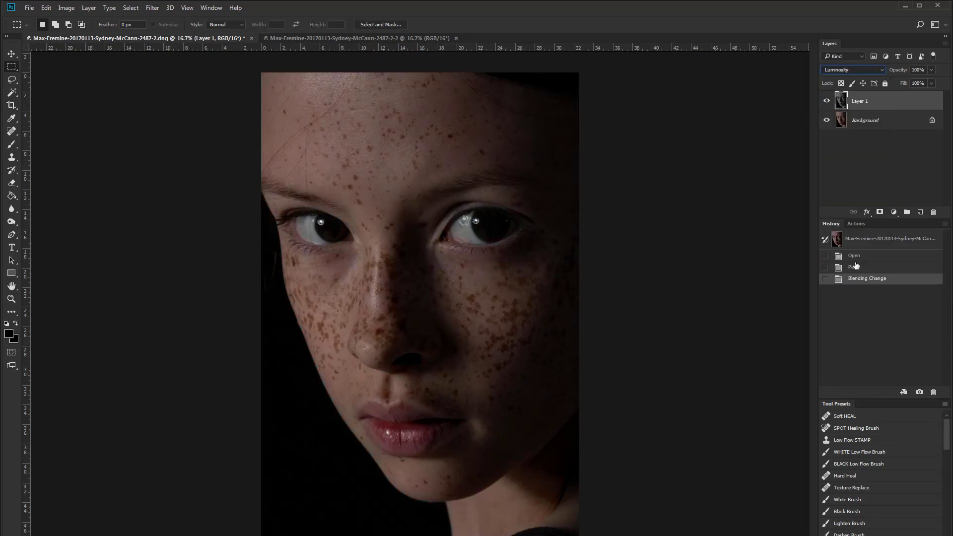
Compare the portrait with and without the Luminosity layer to examine its effect on the freckles
click(827, 102)
click(827, 102)
click(827, 102)
click(827, 102)
click(828, 102)
click(827, 102)
click(827, 102)
click(828, 102)
click(828, 102)
click(827, 101)
click(827, 102)
click(828, 102)
click(828, 102)
click(828, 102)
click(827, 102)
click(827, 102)
click(828, 102)
click(828, 102)
click(828, 102)
click(827, 102)
click(827, 101)
click(828, 102)
click(932, 71)
click(883, 154)
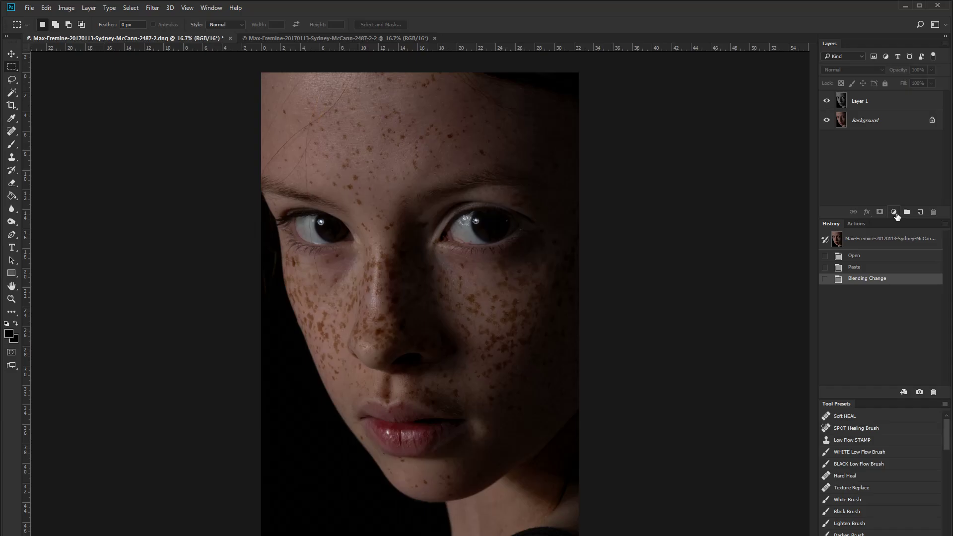
Add a Hue/Saturation adjustment layer above the others with Saturation -26 and Lightness +1
click(895, 214)
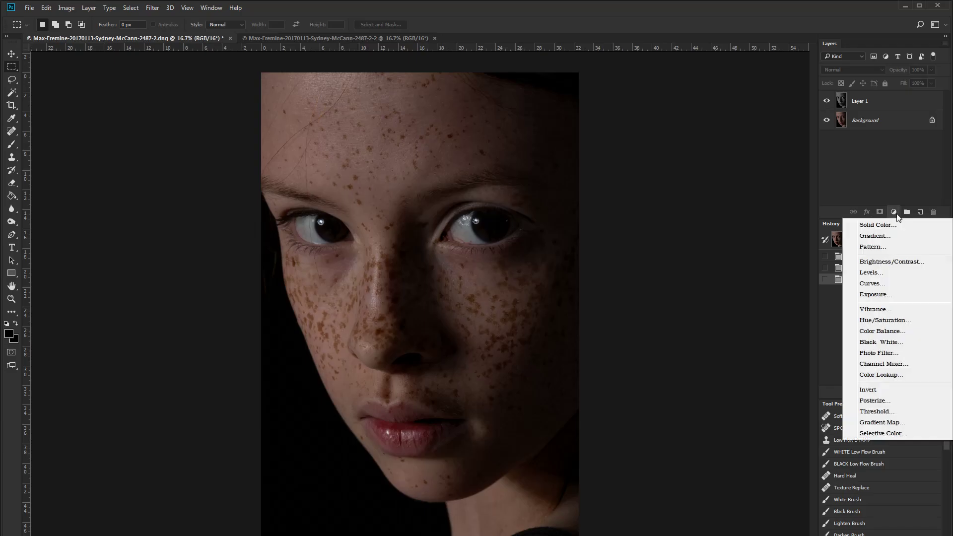
click(909, 321)
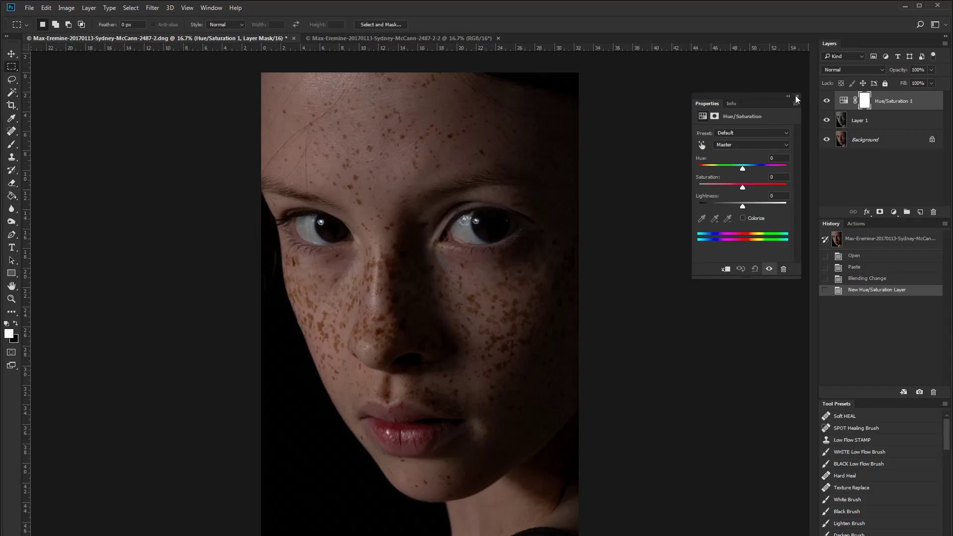
drag(743, 187, 734, 187)
drag(731, 190, 743, 209)
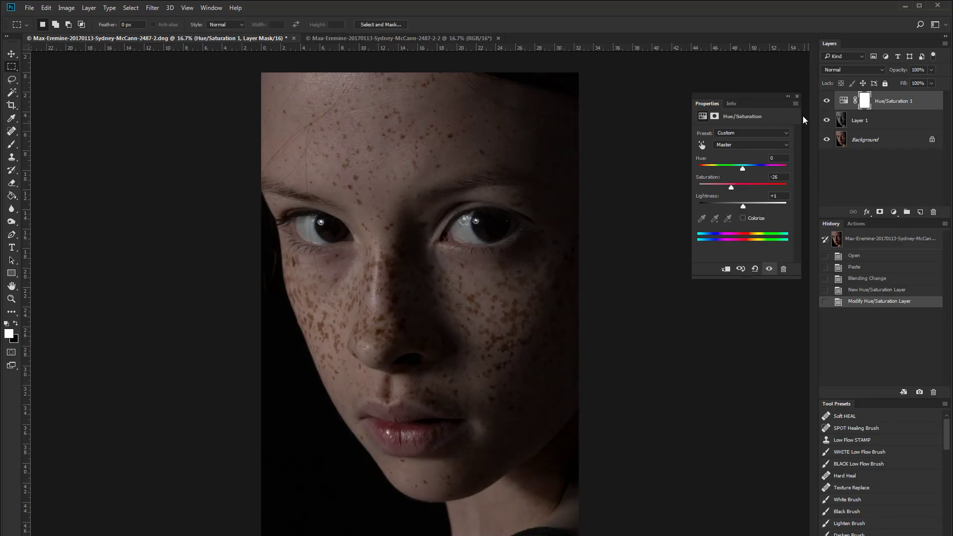
click(798, 96)
Reduce the opacity of the Luminosity layer (Layer 1) to 71%
click(852, 123)
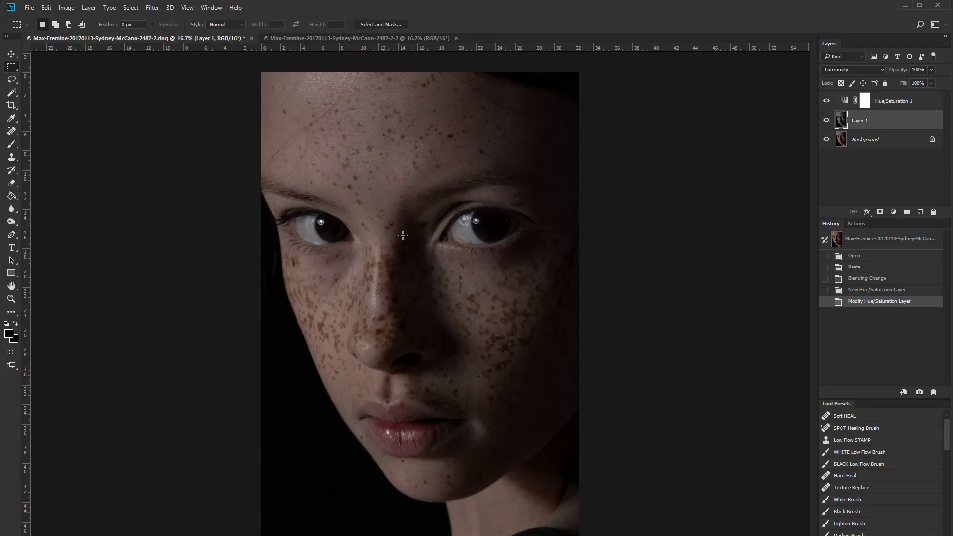
click(932, 70)
drag(916, 85, 865, 101)
drag(927, 91, 901, 94)
drag(919, 91, 919, 91)
Compare the face with Layer 1 hidden and shown to judge the freckle strength at the reduced opacity
click(826, 123)
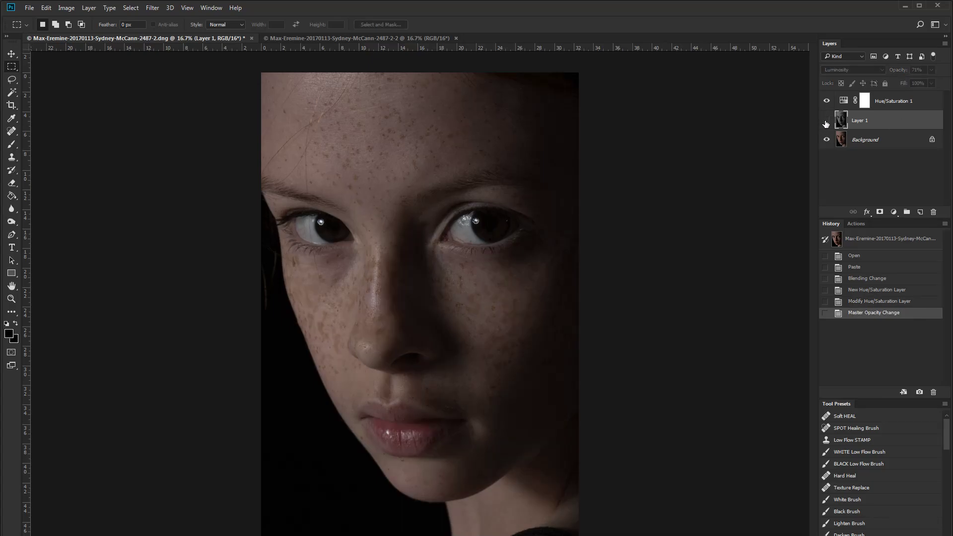
click(826, 123)
click(827, 123)
click(826, 123)
click(826, 123)
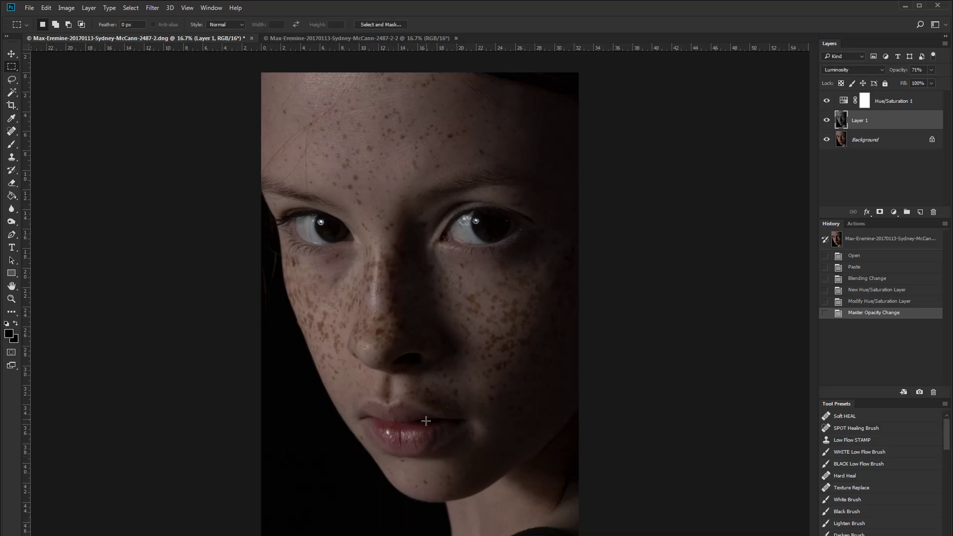
click(827, 121)
click(827, 121)
click(827, 121)
click(826, 120)
click(827, 120)
click(827, 120)
click(827, 120)
click(827, 120)
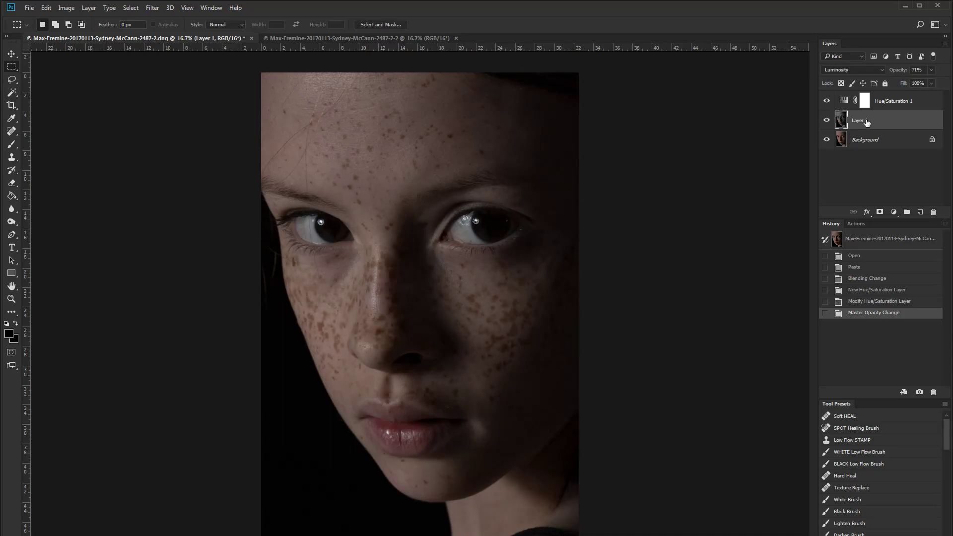
Add a layer mask to Layer 1 and paint out the effect on the neck and lips with the enlarged Black Brush at 100% flow
click(879, 213)
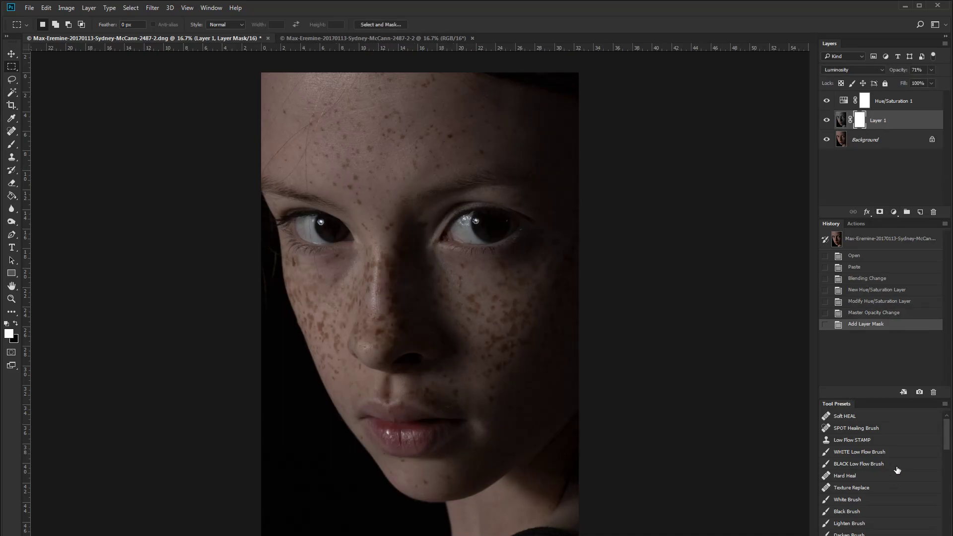
click(861, 510)
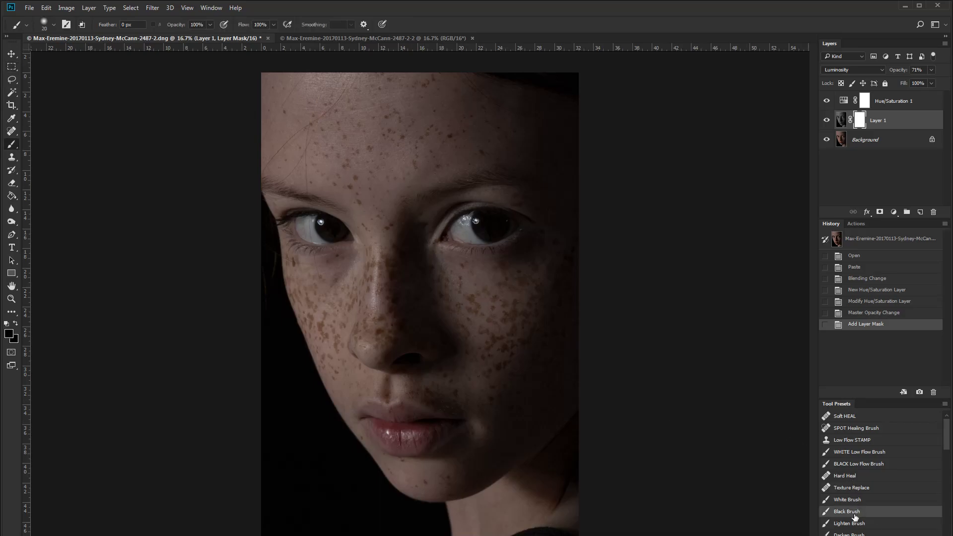
key(bracketright)
key(bracketright)
key(bracketright)
key(bracketright)
key(bracketright)
key(bracketright)
key(bracketright)
key(bracketright)
key(bracketright)
key(bracketright)
key(bracketright)
key(bracketright)
key(bracketright)
key(bracketright)
key(bracketright)
key(bracketright)
key(bracketright)
key(bracketright)
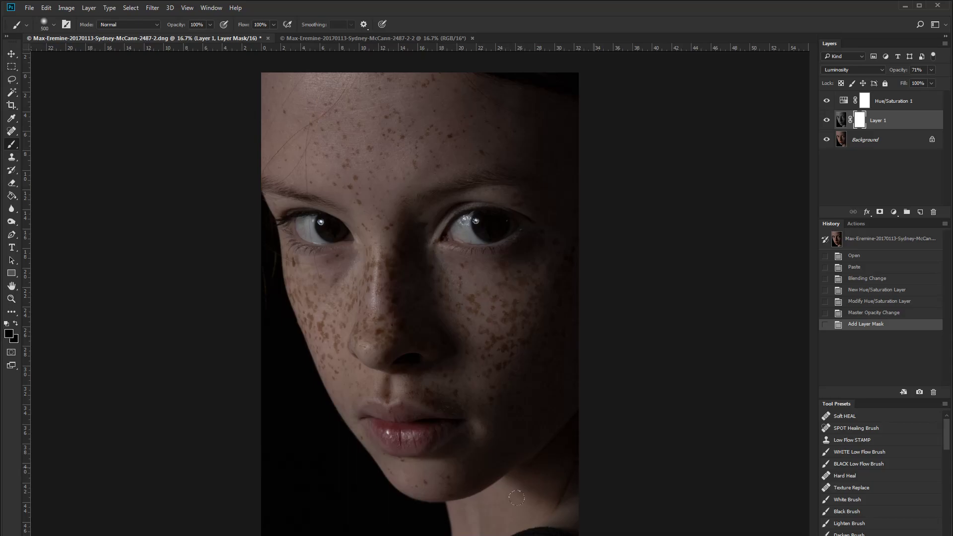
click(482, 503)
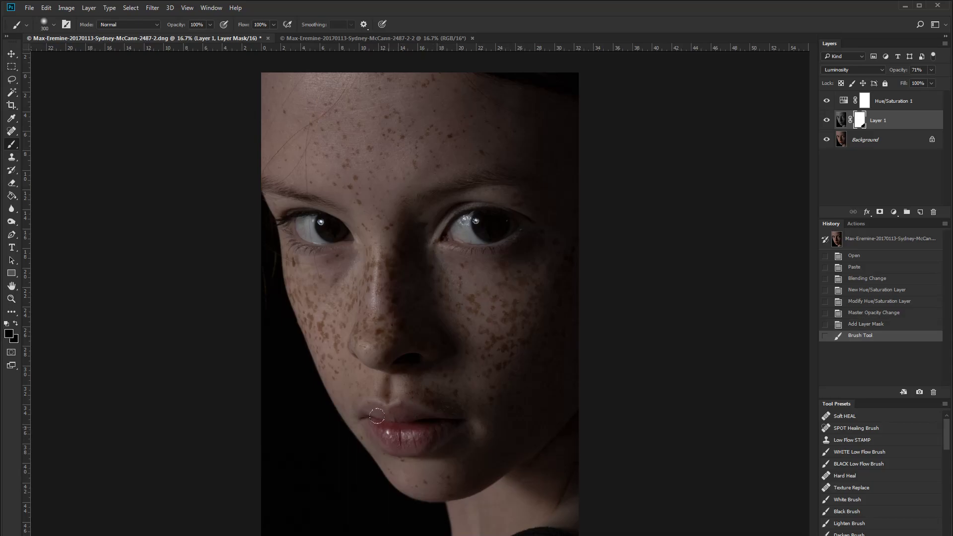
mouse_move(361, 418)
mouse_down()
mouse_move(416, 417)
mouse_move(407, 426)
mouse_move(393, 417)
mouse_move(399, 412)
mouse_up()
drag(576, 437, 640, 415)
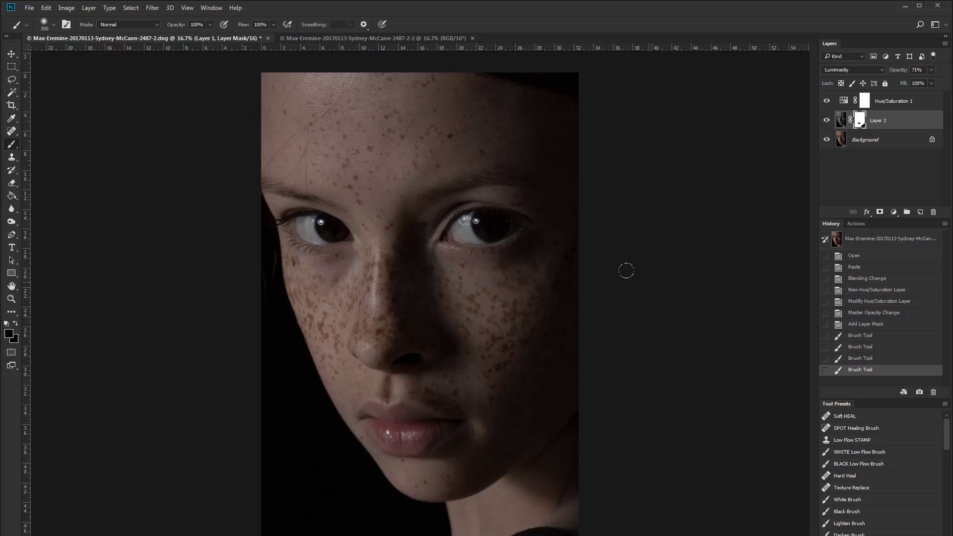
Soften the Luminosity effect along the nose by painting the mask with the BLACK Low Flow Brush at 4% flow and size 150
click(892, 467)
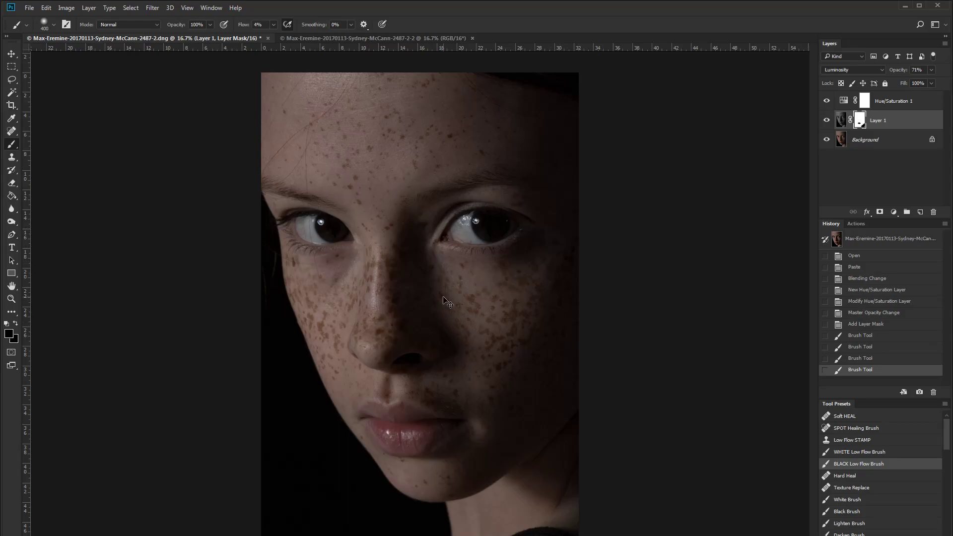
key(ctrl+plus)
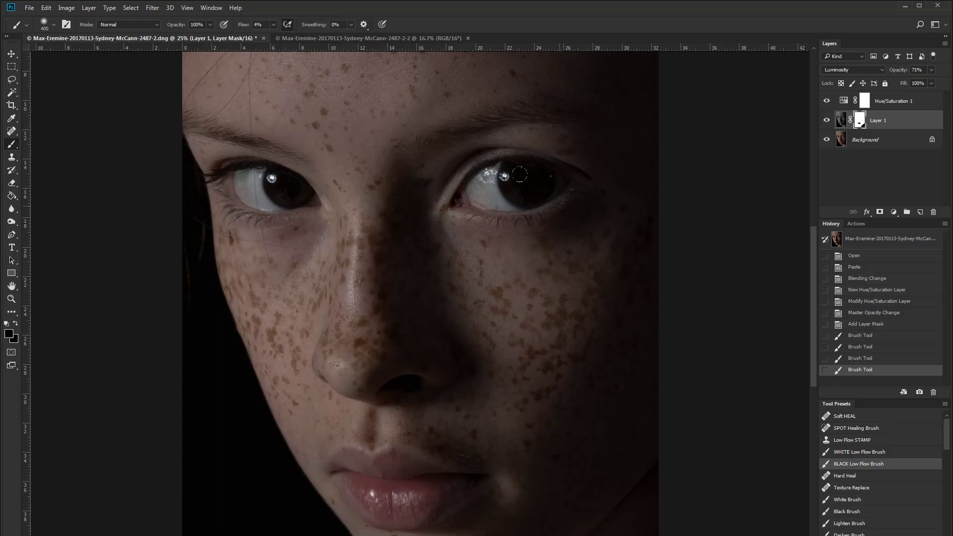
key(bracketleft)
key(bracketleft)
key(bracketleft)
key(bracketleft)
key(bracketleft)
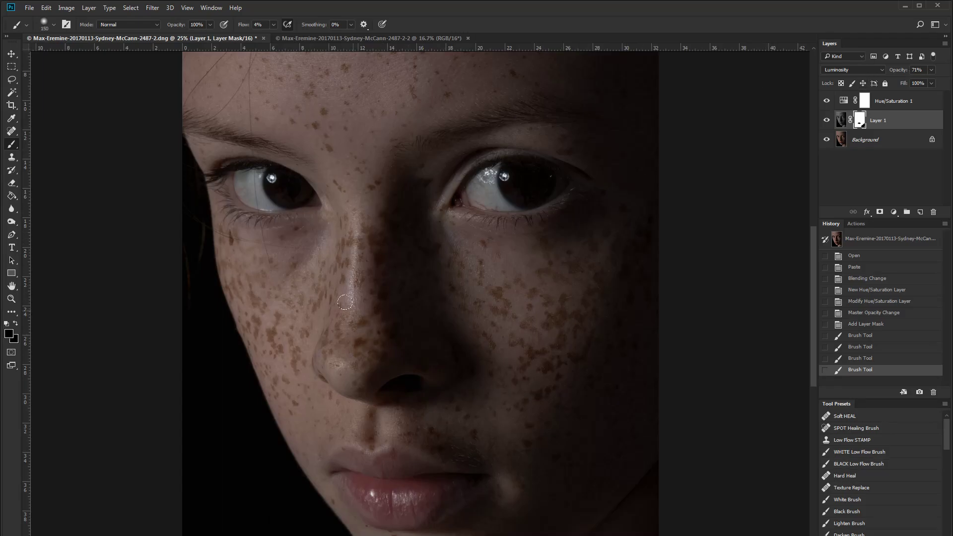
mouse_move(352, 330)
mouse_down()
mouse_move(346, 322)
mouse_move(340, 346)
mouse_up()
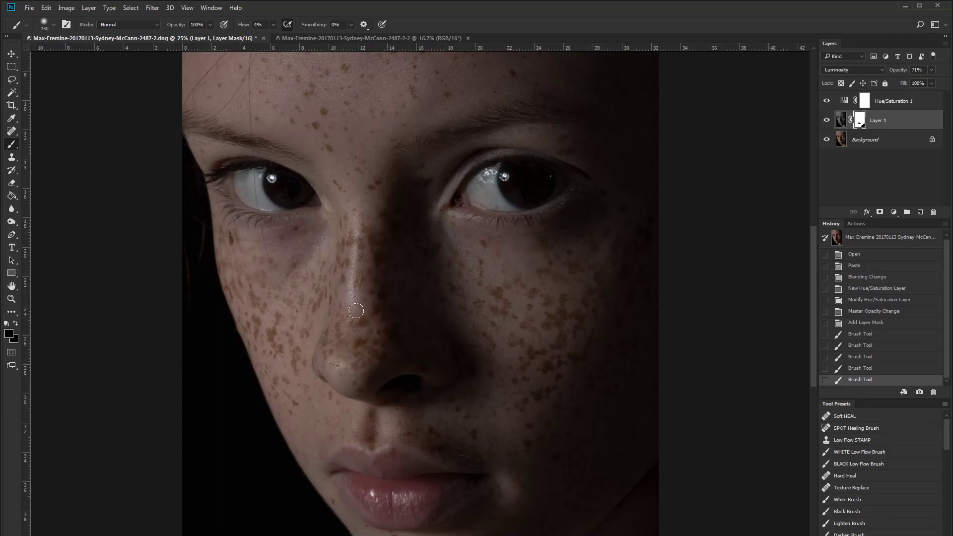
mouse_move(352, 311)
mouse_down()
mouse_move(349, 339)
mouse_move(352, 326)
mouse_up()
mouse_move(355, 308)
mouse_down()
mouse_move(362, 301)
mouse_move(358, 320)
mouse_up()
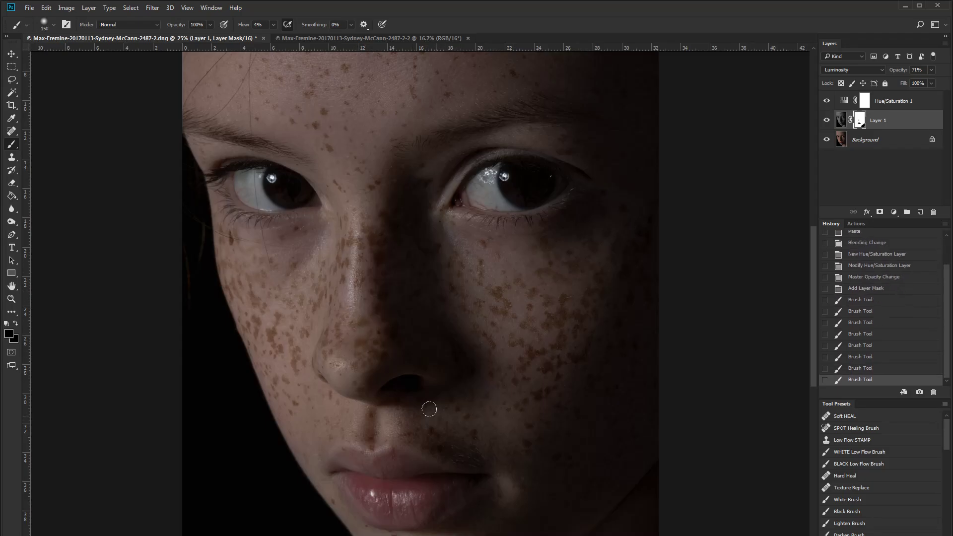
Paint low-flow black on Layer 1's mask above the upper lip, over the shadowed cheek, across the nose bridge and under the eye
mouse_move(424, 424)
mouse_down()
mouse_move(438, 438)
mouse_move(502, 411)
mouse_move(472, 441)
mouse_up()
mouse_move(535, 313)
mouse_down()
mouse_move(511, 284)
mouse_move(476, 287)
mouse_up()
mouse_move(358, 169)
mouse_down()
mouse_move(372, 181)
mouse_move(433, 186)
mouse_move(439, 200)
mouse_up()
drag(498, 224, 508, 223)
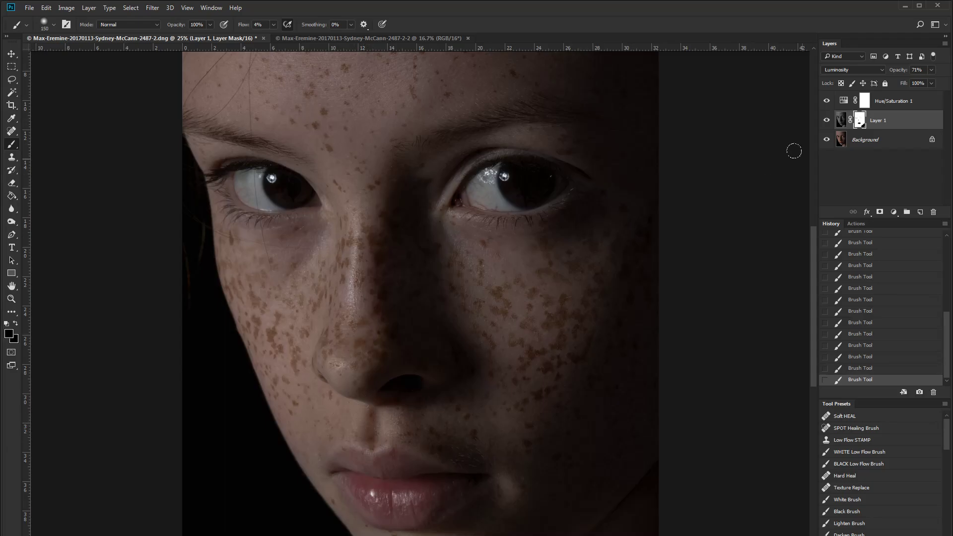
Compare the whole retouched portrait with the original Background layer alone
key(ctrl+z)
key(ctrl+z)
key(ctrl+minus)
key(ctrl+minus)
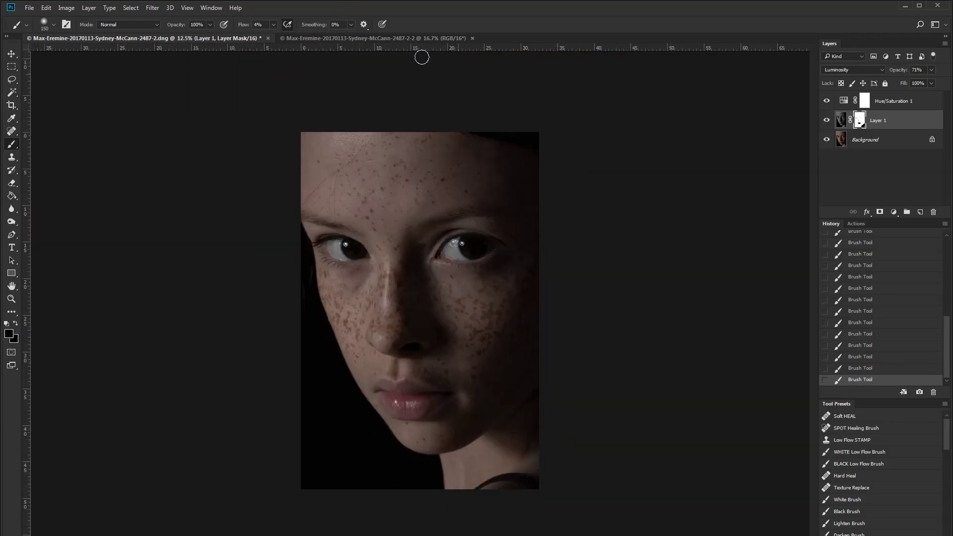
alt+click(827, 143)
alt+click(827, 143)
alt+click(828, 142)
alt+click(828, 142)
alt+click(828, 142)
alt+click(827, 142)
alt+click(828, 143)
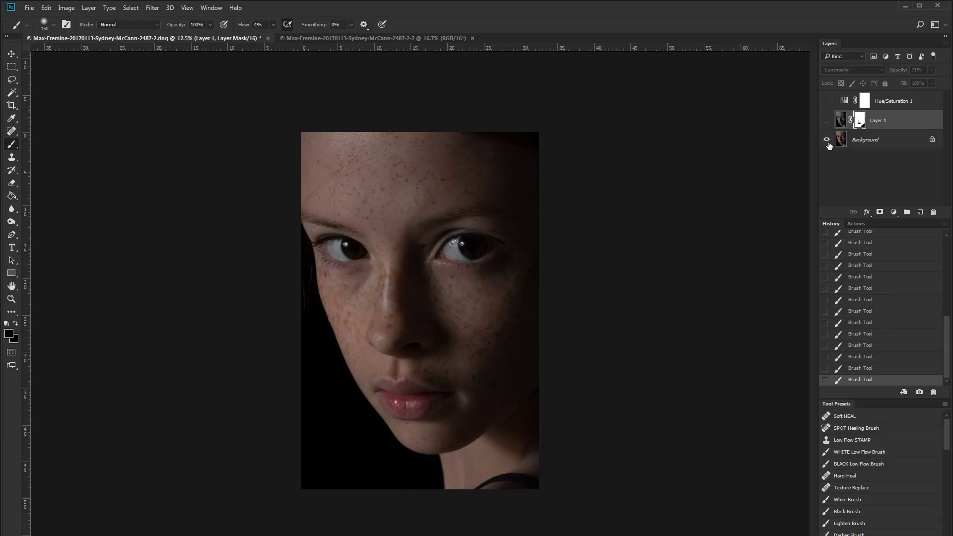
alt+click(828, 143)
alt+click(828, 143)
Compare the masked Luminosity layer with the Background while the Hue/Saturation layer is hidden, and show Hue/Saturation again
click(828, 102)
click(828, 123)
click(827, 102)
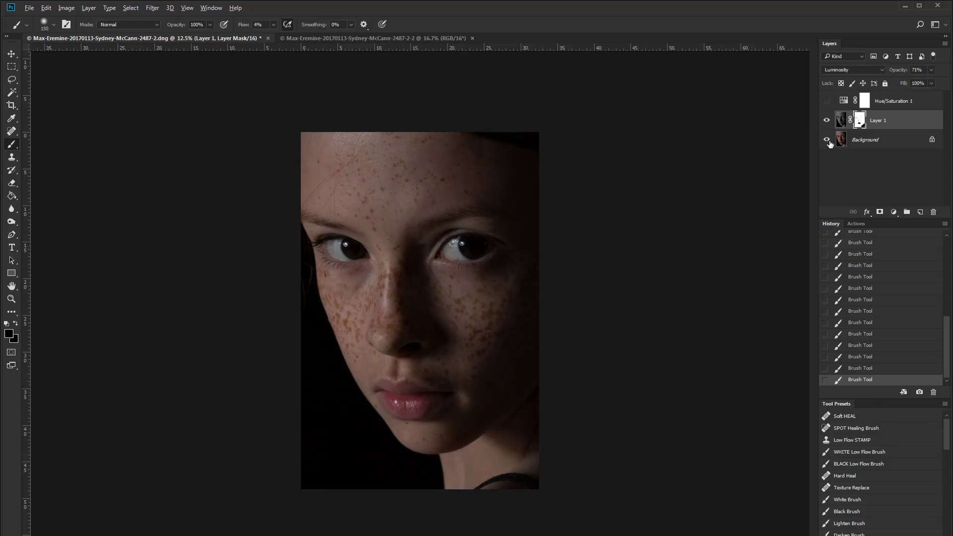
alt+click(828, 142)
alt+click(829, 143)
alt+click(828, 142)
alt+click(828, 143)
alt+click(828, 143)
alt+click(828, 143)
alt+click(828, 143)
alt+click(828, 142)
alt+click(828, 142)
alt+click(828, 143)
alt+click(828, 142)
alt+click(828, 143)
alt+click(829, 143)
alt+click(829, 143)
alt+click(828, 142)
alt+click(828, 143)
alt+click(829, 142)
alt+click(828, 142)
click(826, 101)
key(ctrl+plus)
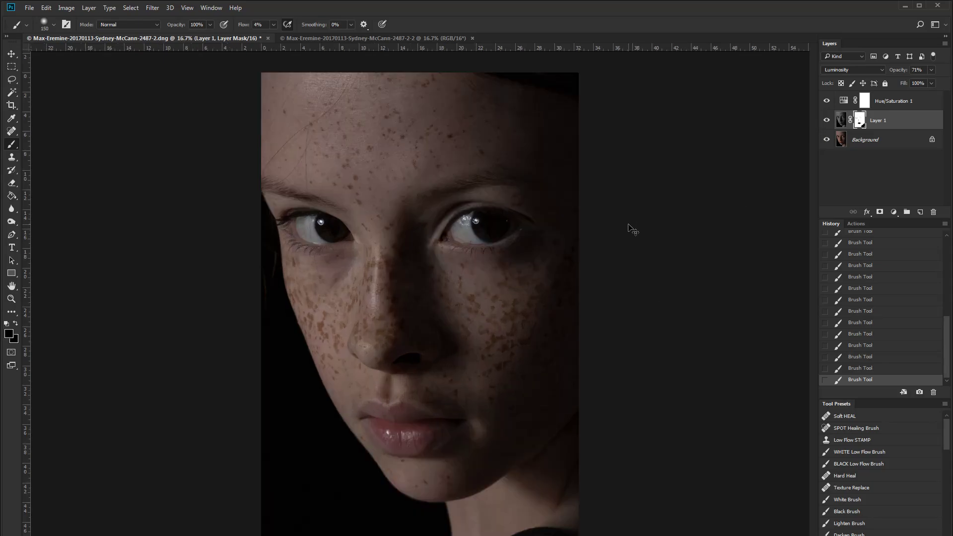